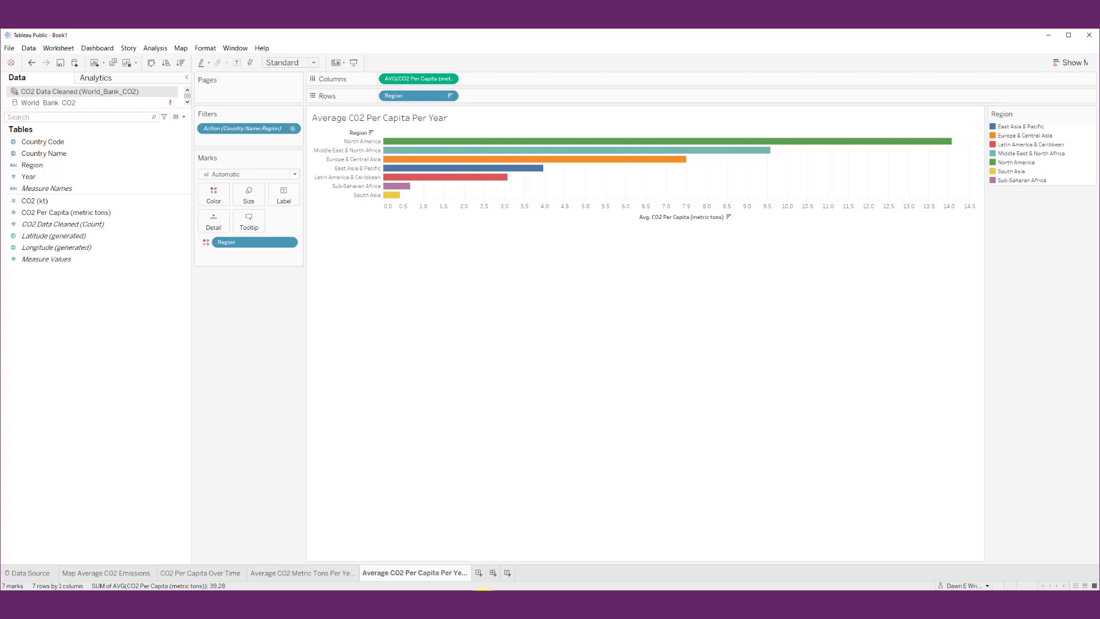
Create a new dashboard and set its maximum size to 1920 px wide by 1080 px high
left_click(492, 571)
mouse_move(493, 571)
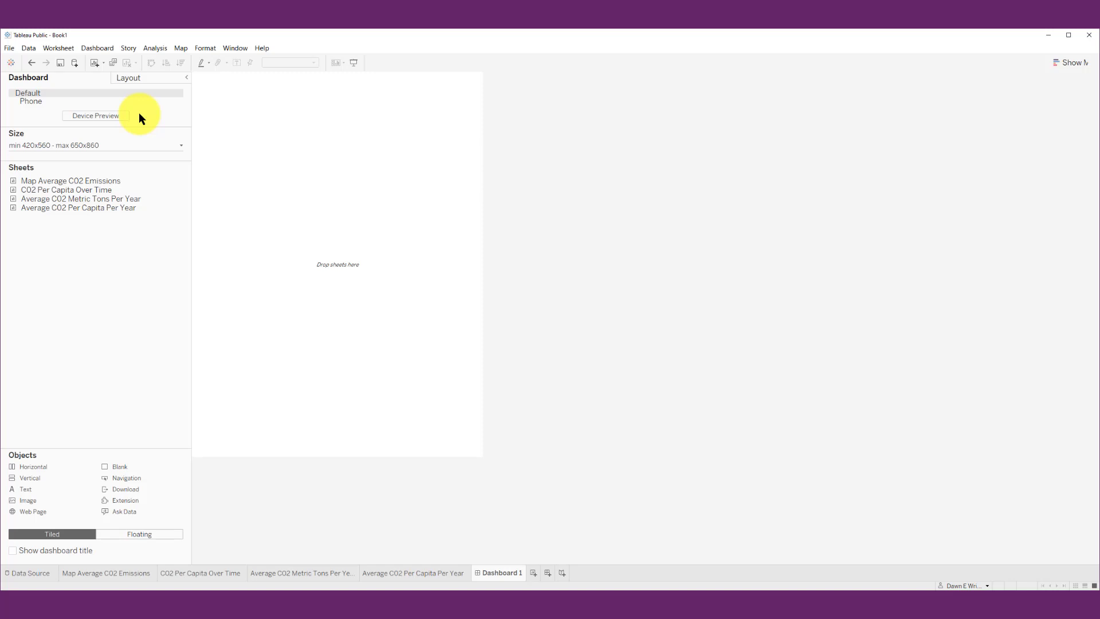
left_click(111, 143)
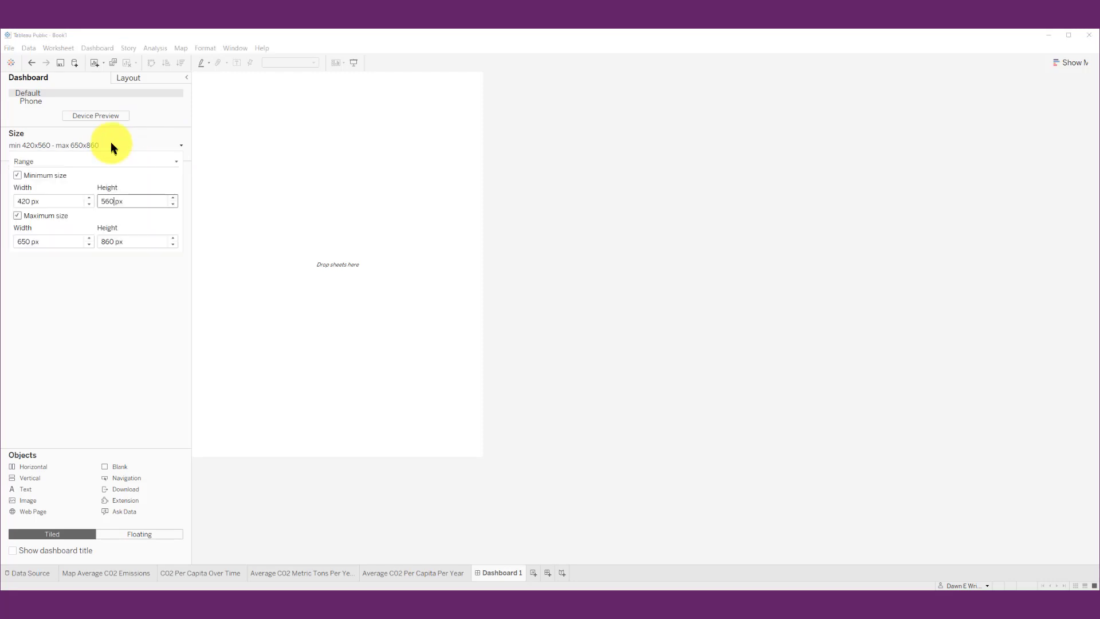
left_click_drag(46, 243, 6, 246)
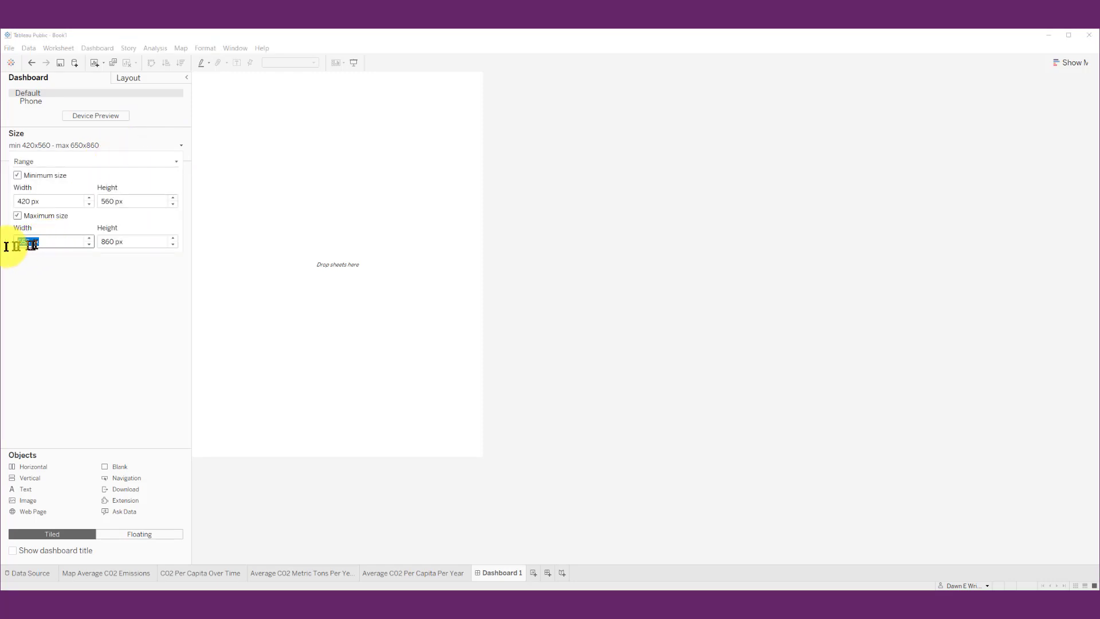
type("1920")
double_click(109, 242)
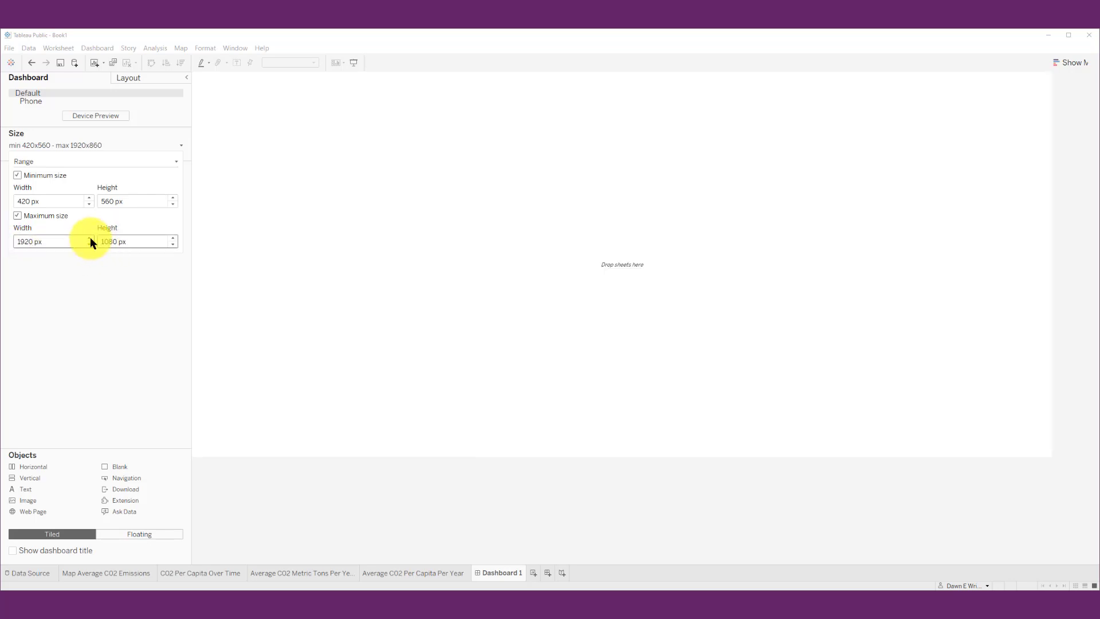
left_click(71, 335)
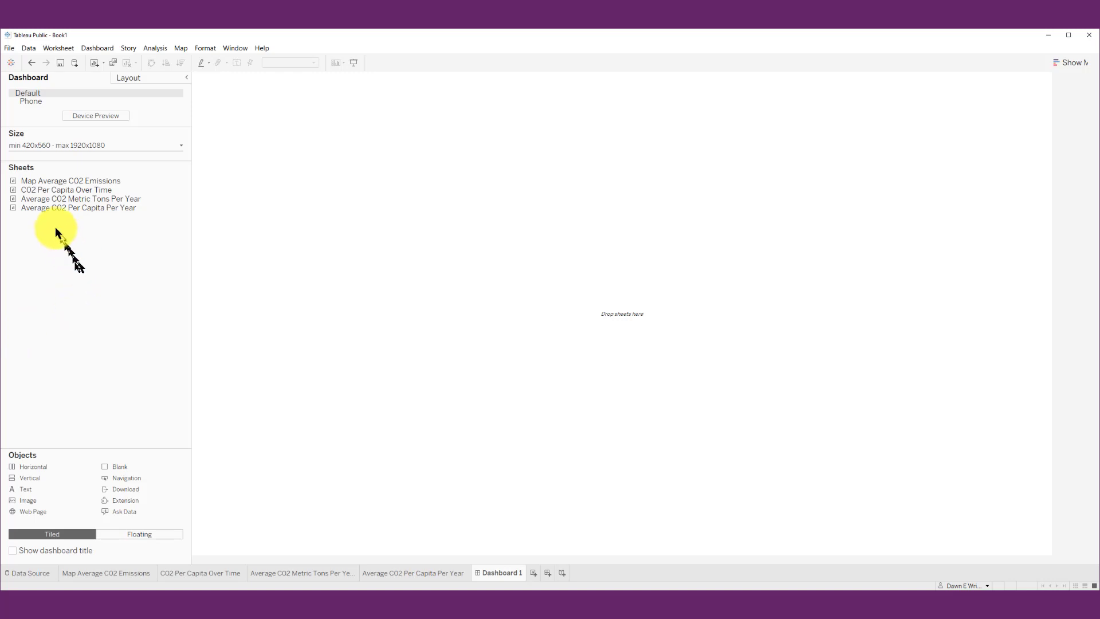
Place the Average C02 Per Capita Per Year sheet on the dashboard, with Average C02 Metric Tons Per Year across the full width below it
mouse_move(45, 206)
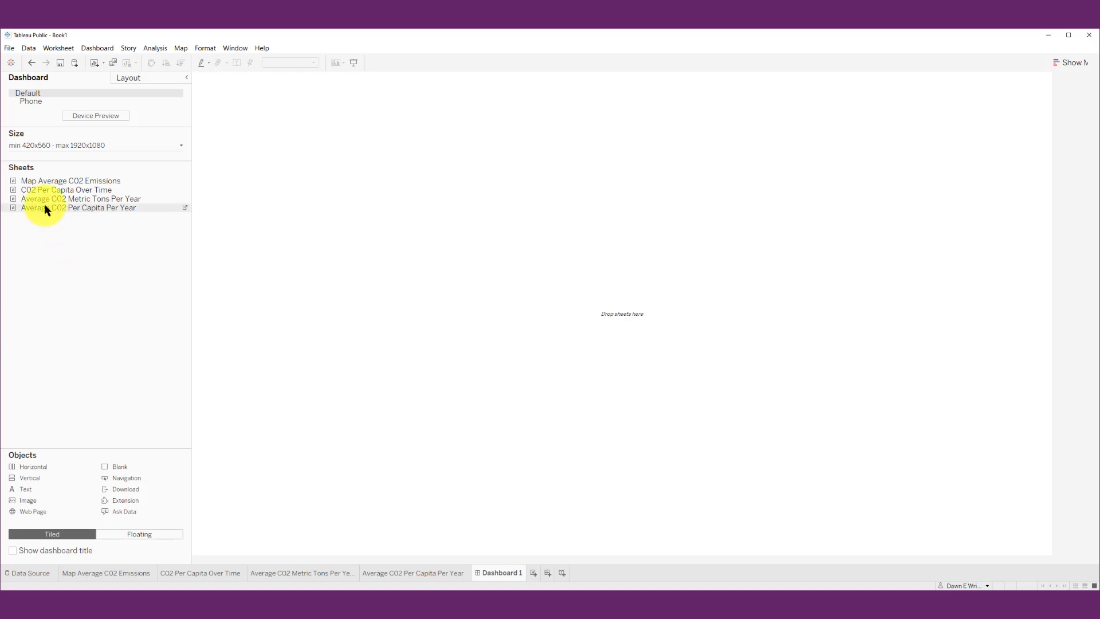
left_click_drag(45, 208, 356, 123)
mouse_move(45, 207)
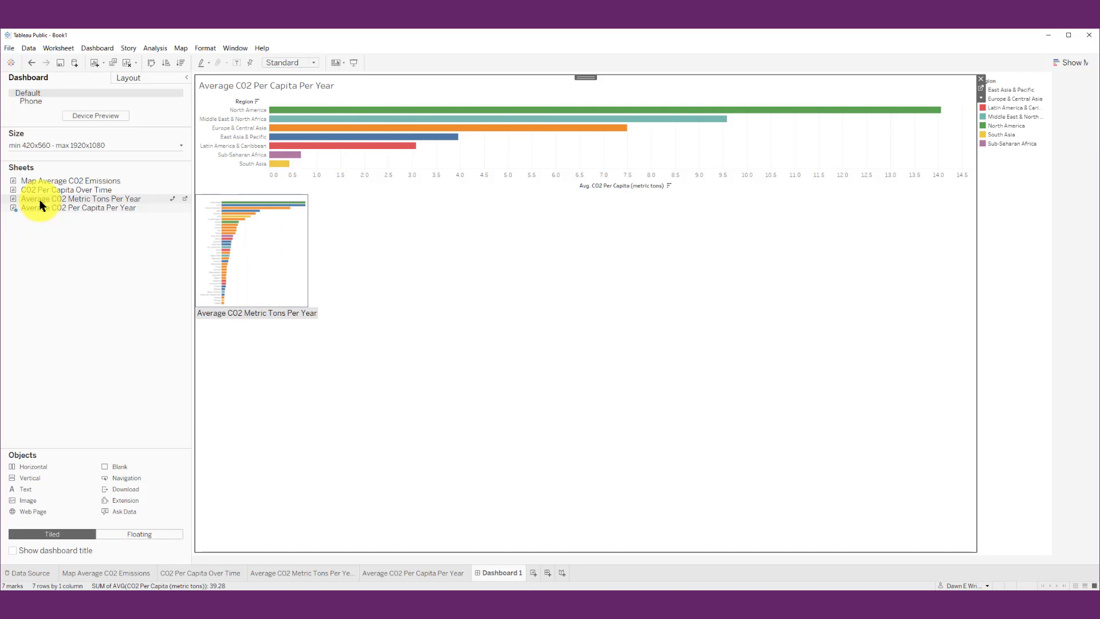
mouse_move(38, 198)
left_mouse_down()
mouse_move(43, 207)
mouse_move(329, 214)
left_mouse_up()
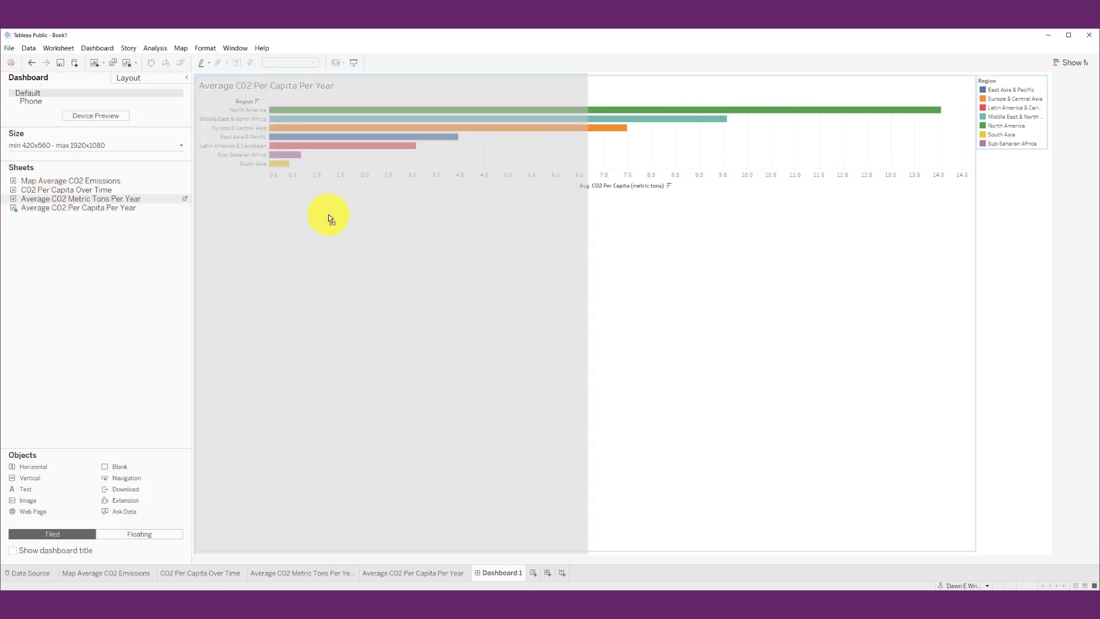
left_click_drag(446, 327, 563, 430)
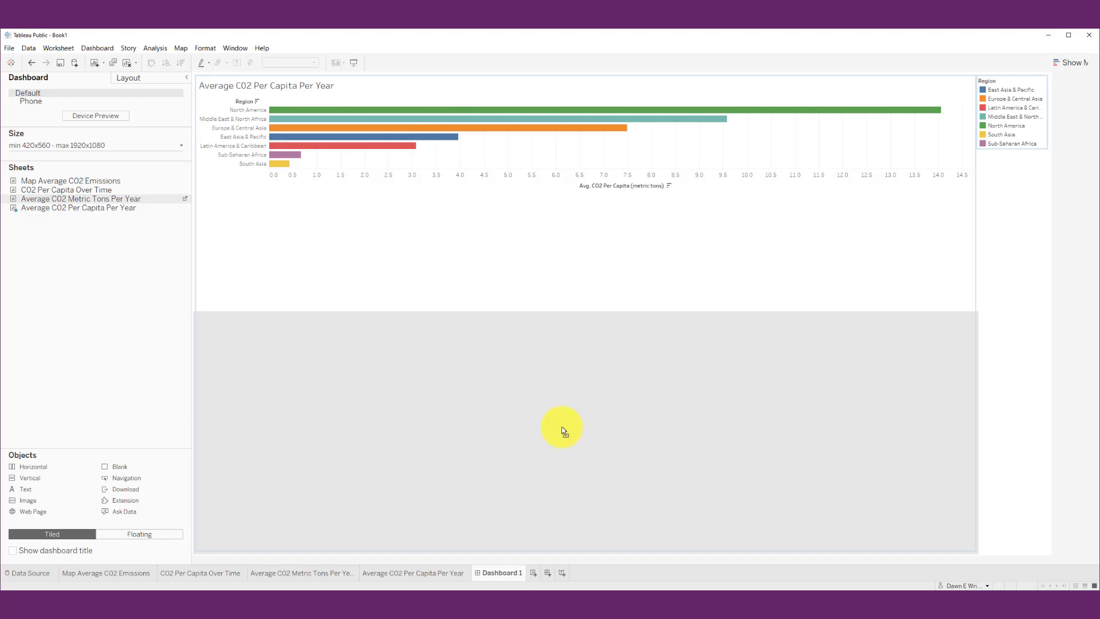
left_click_drag(561, 426, 556, 427)
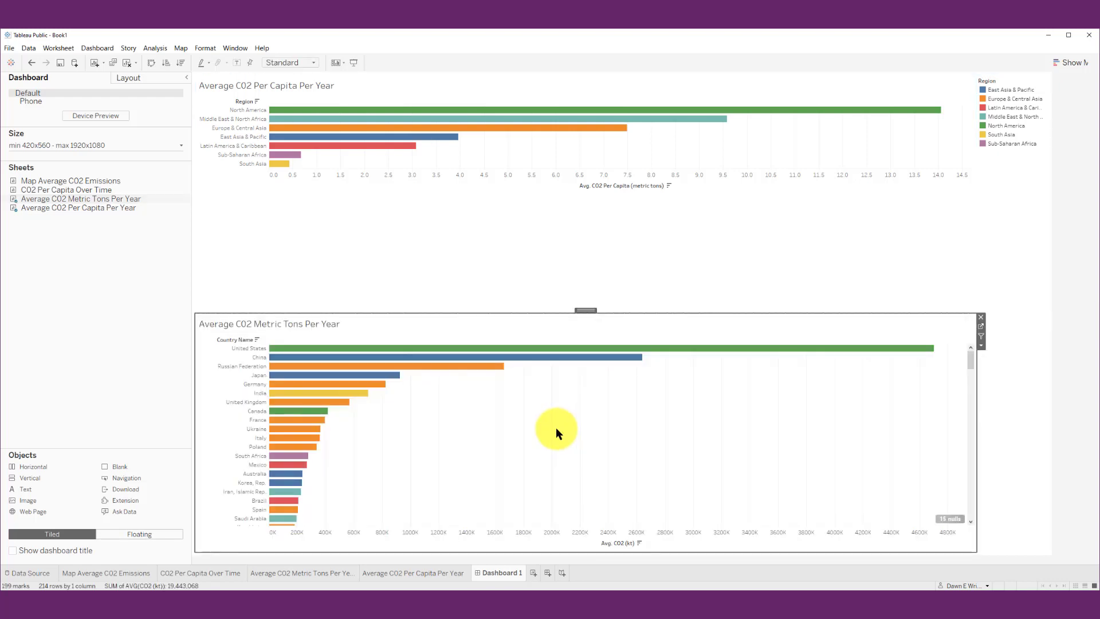
Remove the Region legend from the dashboard
left_click(1016, 108)
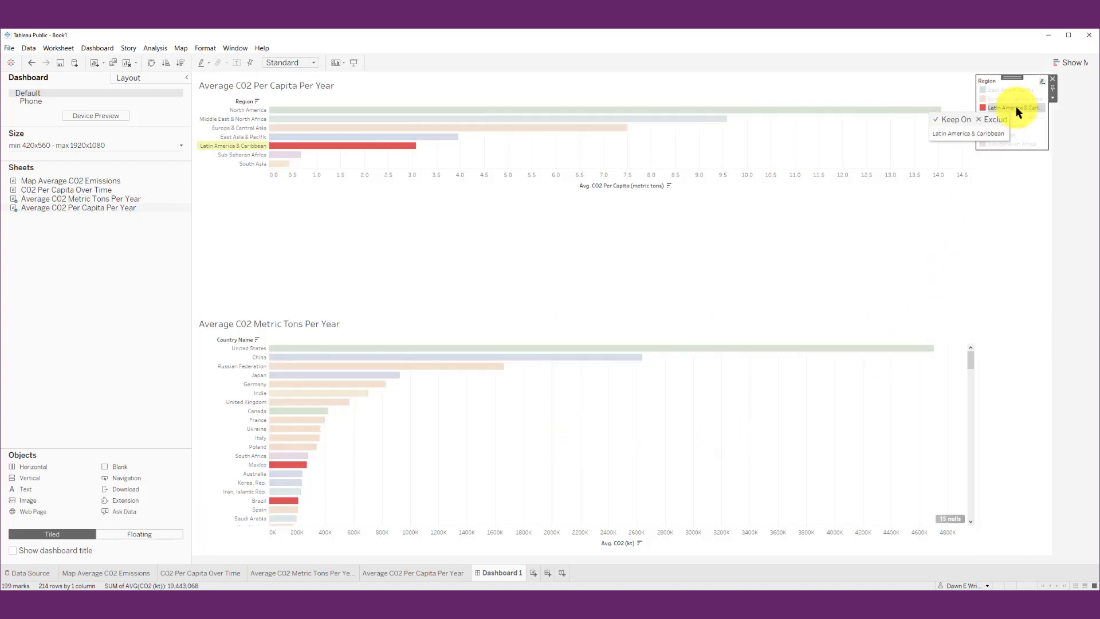
left_click(1053, 82)
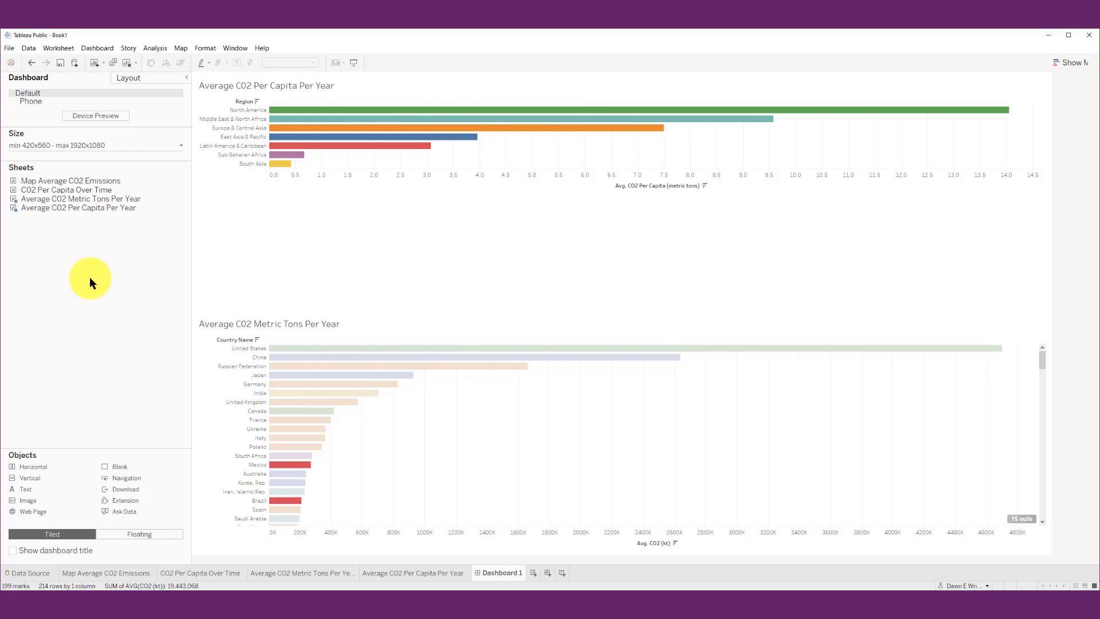
Add Map Average C02 Emissions beneath the metric tons chart and place C02 Per Capita Over Time beside the map on its right
mouse_move(46, 181)
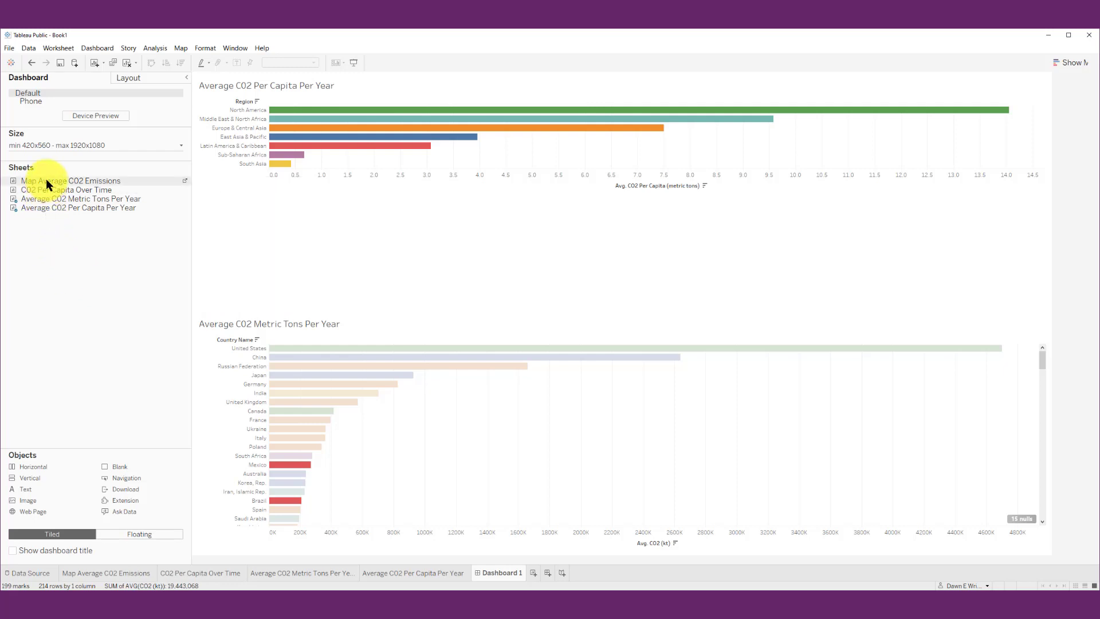
left_click_drag(46, 180, 400, 520)
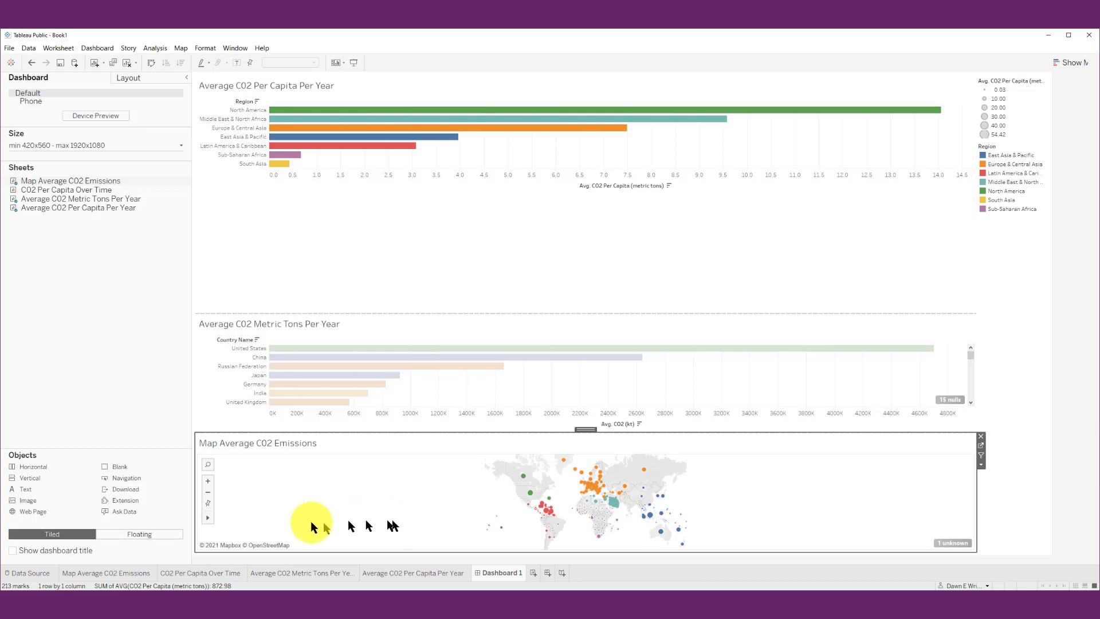
mouse_move(80, 191)
left_click_drag(80, 191, 922, 517)
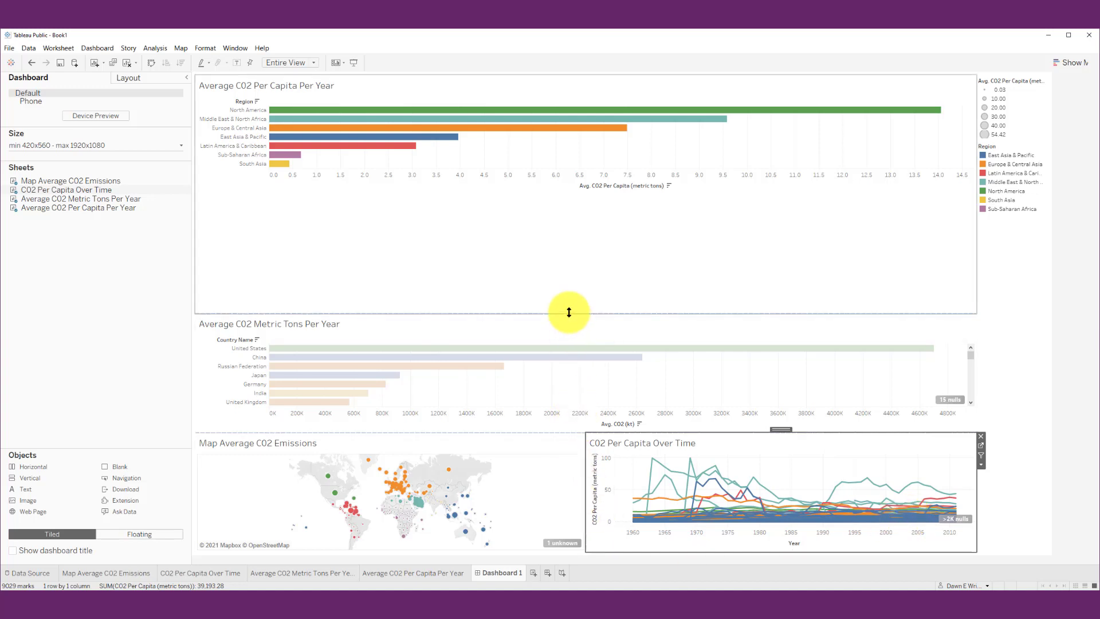
Shrink the per capita bar chart to fit its bars and make the row with the map and line chart slightly taller
left_click_drag(569, 312, 559, 196)
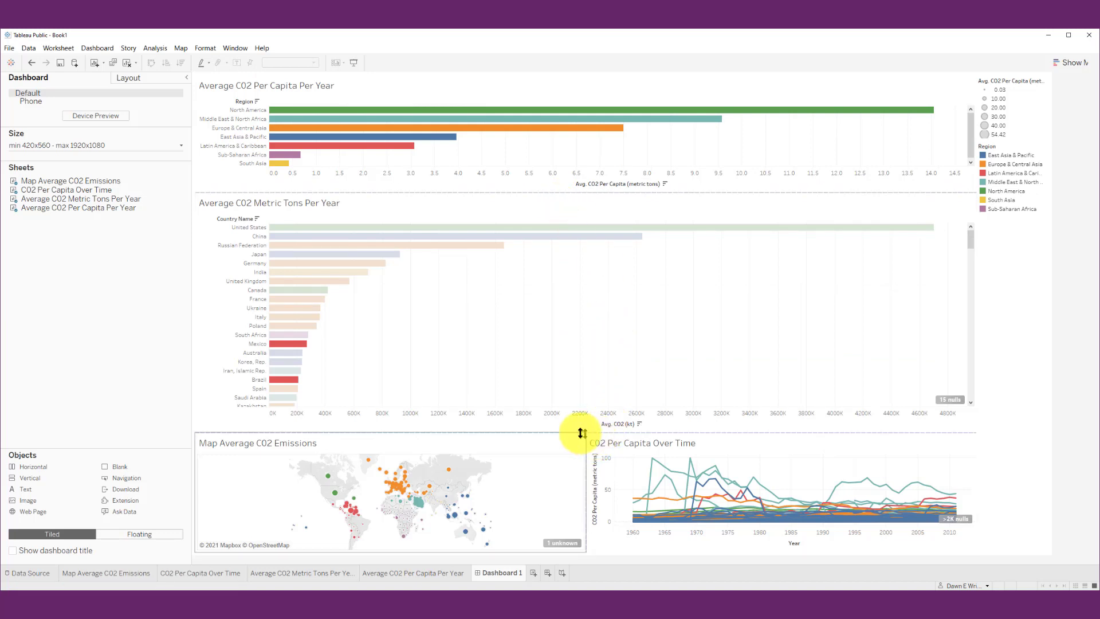
left_click_drag(581, 433, 581, 408)
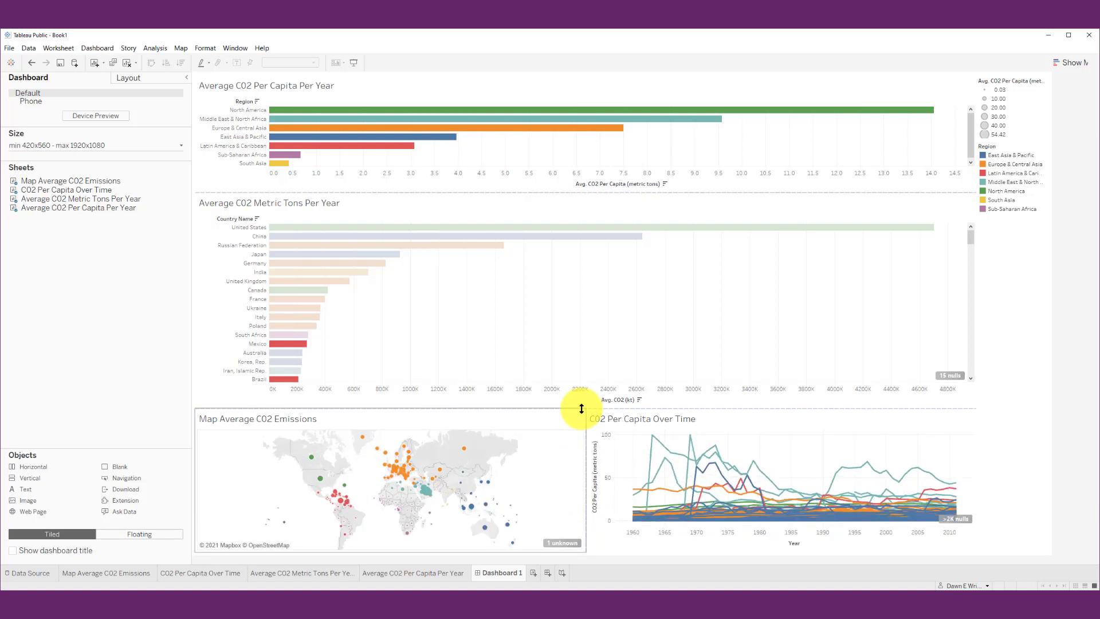
Hide the unknown-location indicator on the map and the nulls indicators on the metric tons chart and the line chart
left_click(564, 541)
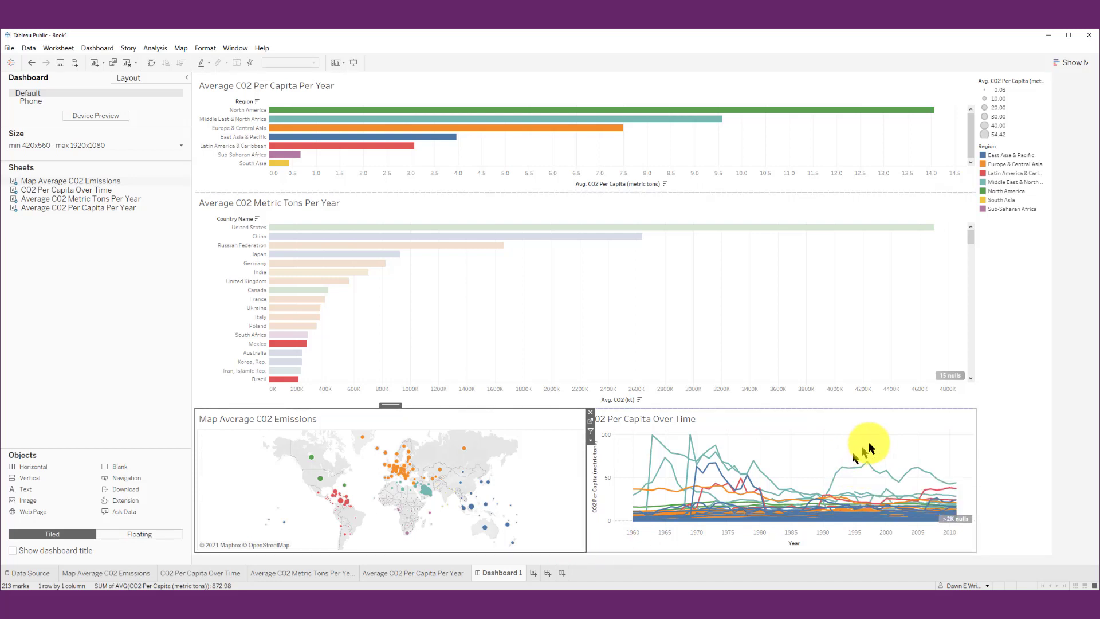
left_click(950, 375)
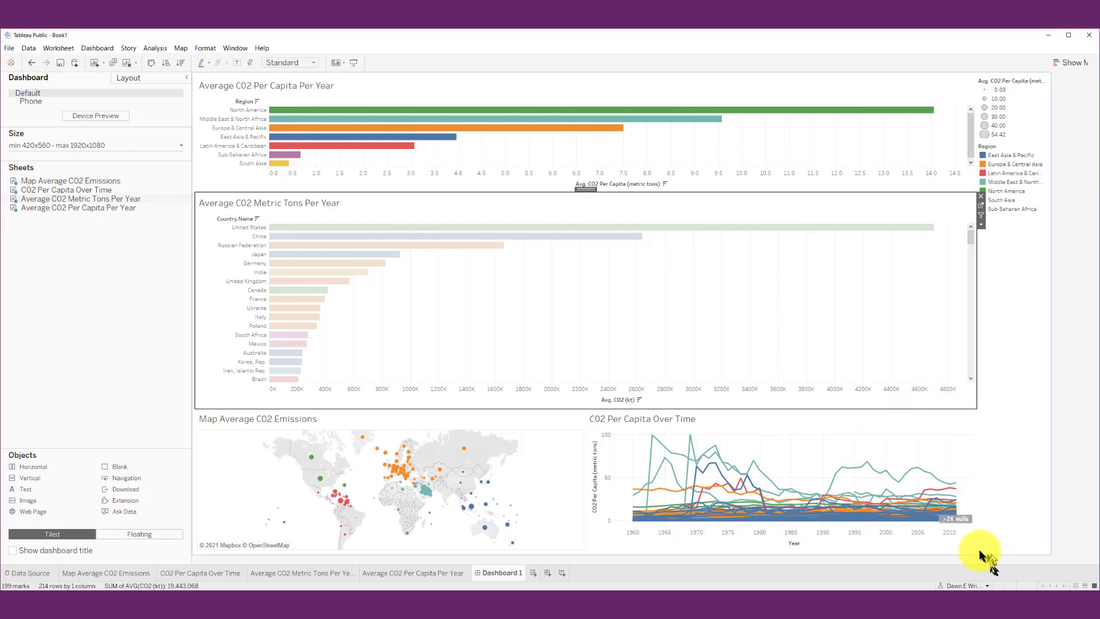
left_click(955, 520)
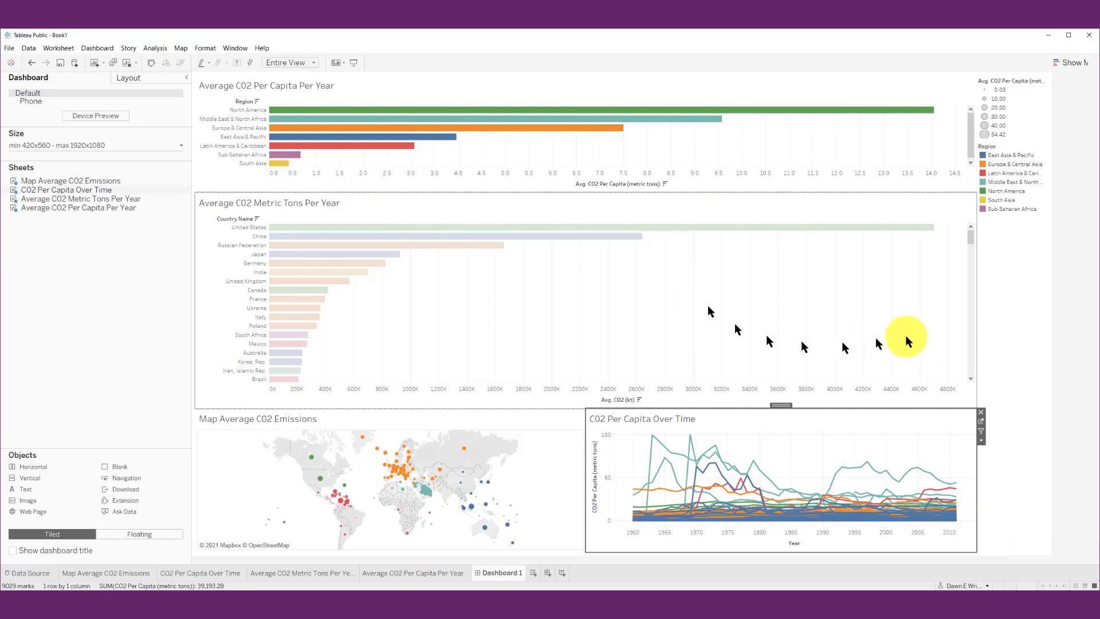
Remove both the average CO2 per capita size legend and the Region color legend from the dashboard
left_click(1016, 105)
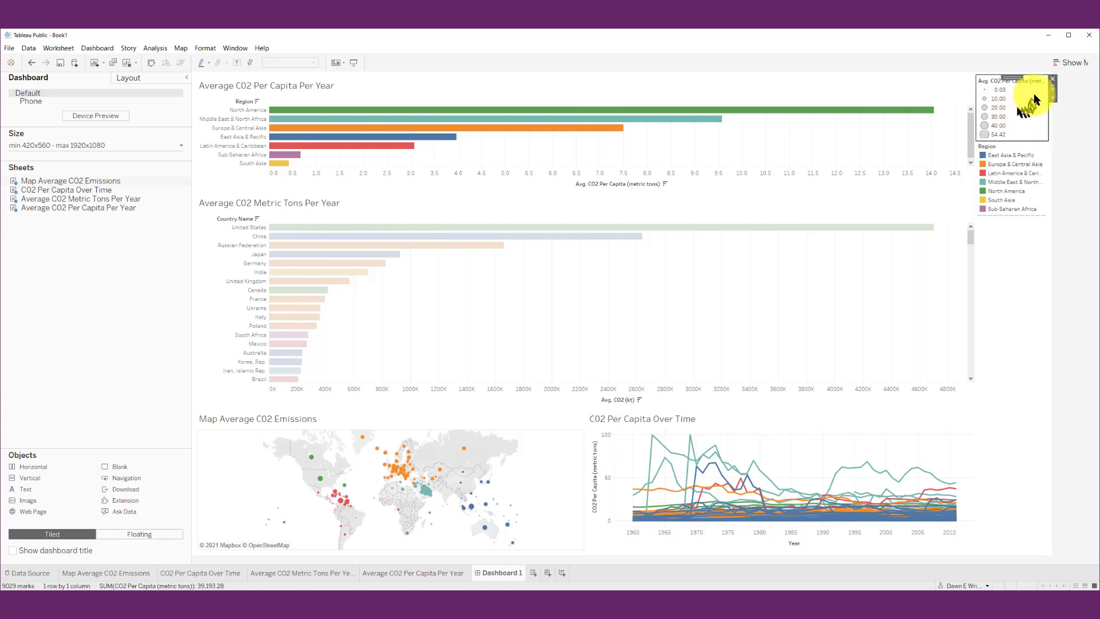
left_click(1052, 79)
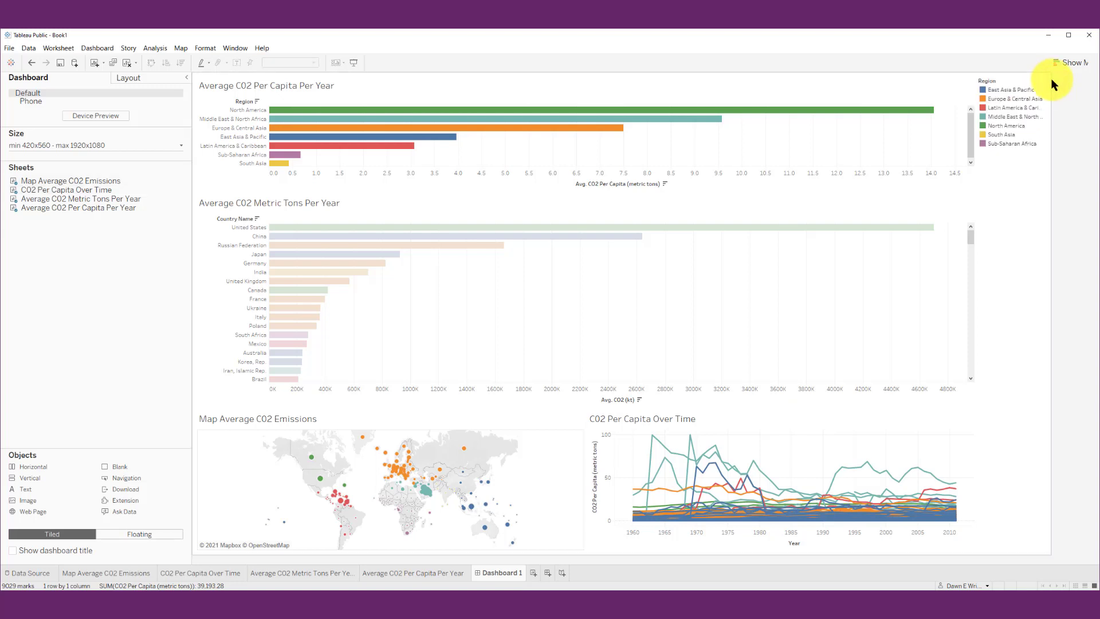
left_click(1009, 107)
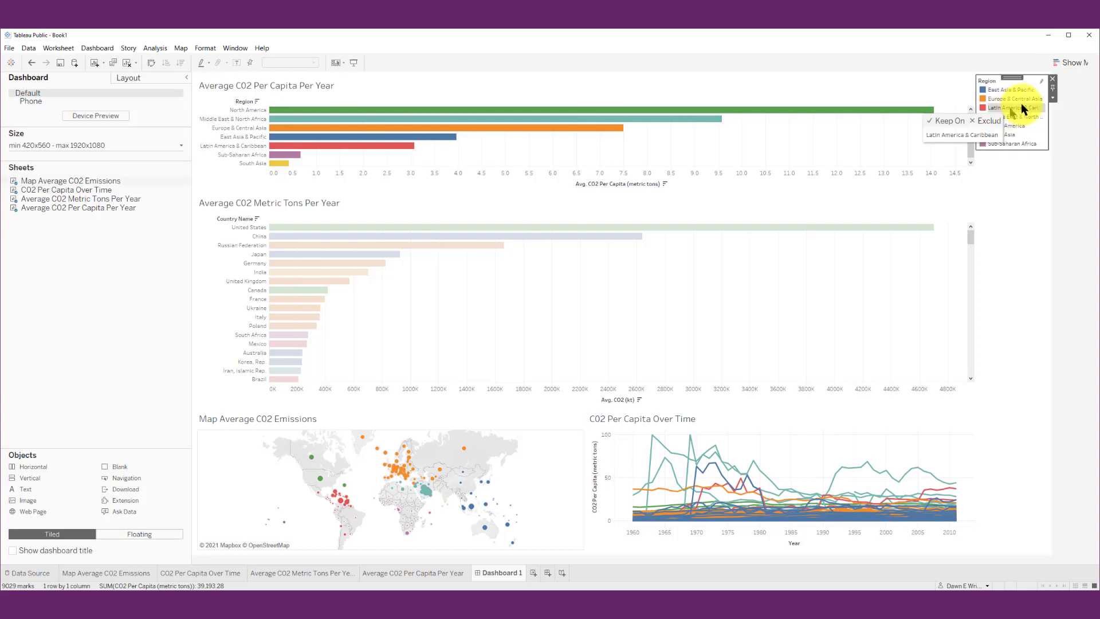
left_click(1054, 79)
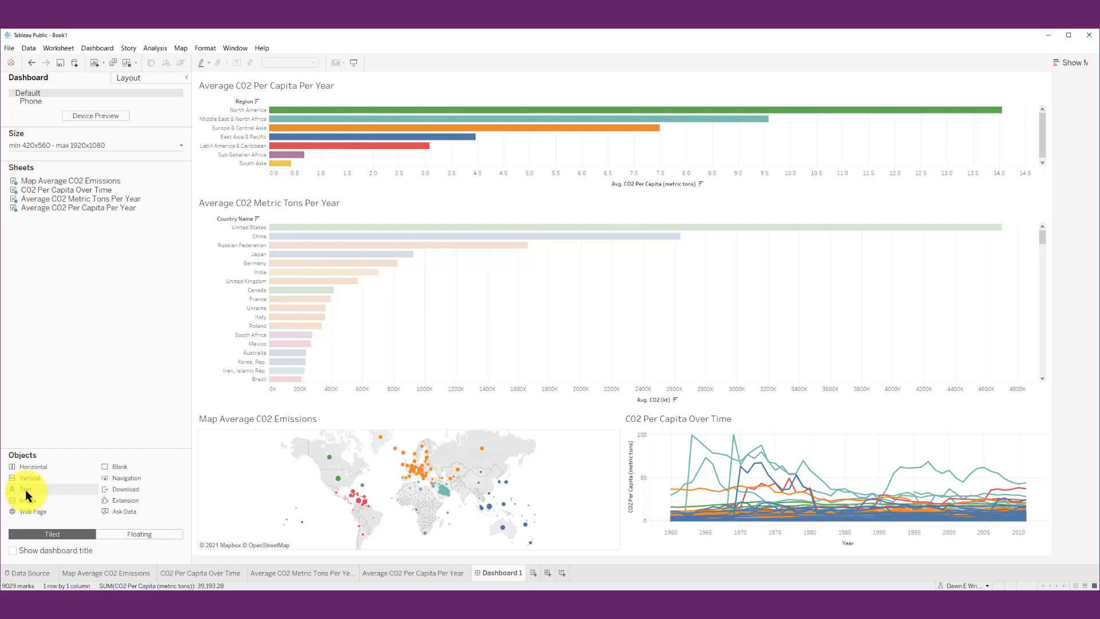
Add a bold, 18-point text title "C02 Emissions 1960 to 2011" above all charts and reduce its area to a single-line strip
left_click_drag(26, 487, 491, 86)
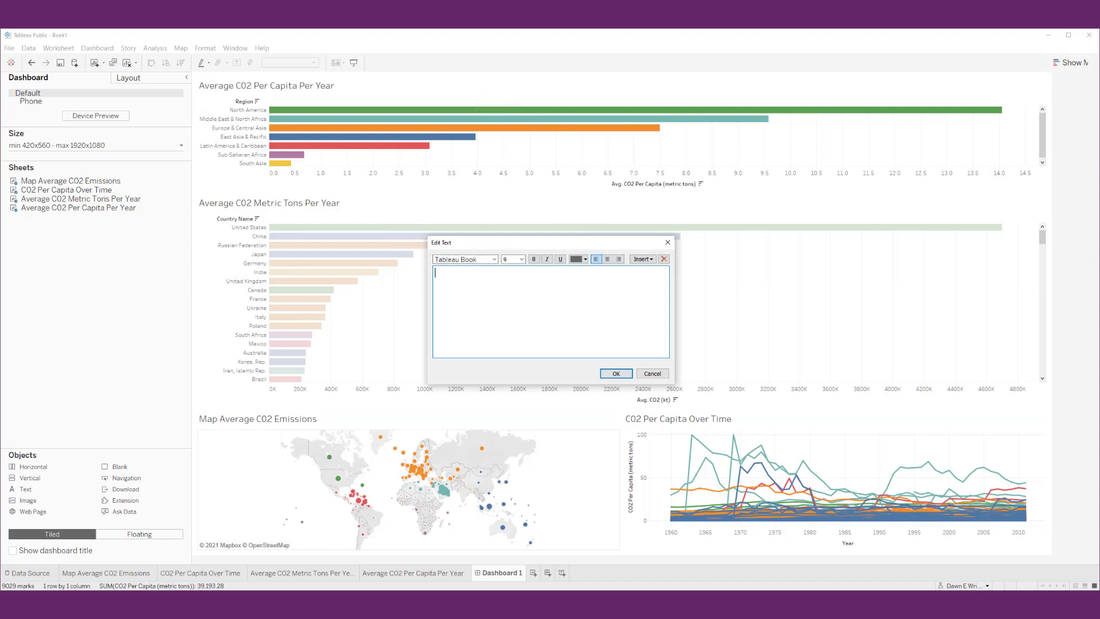
type("C02 Emissions 1960 to 2011")
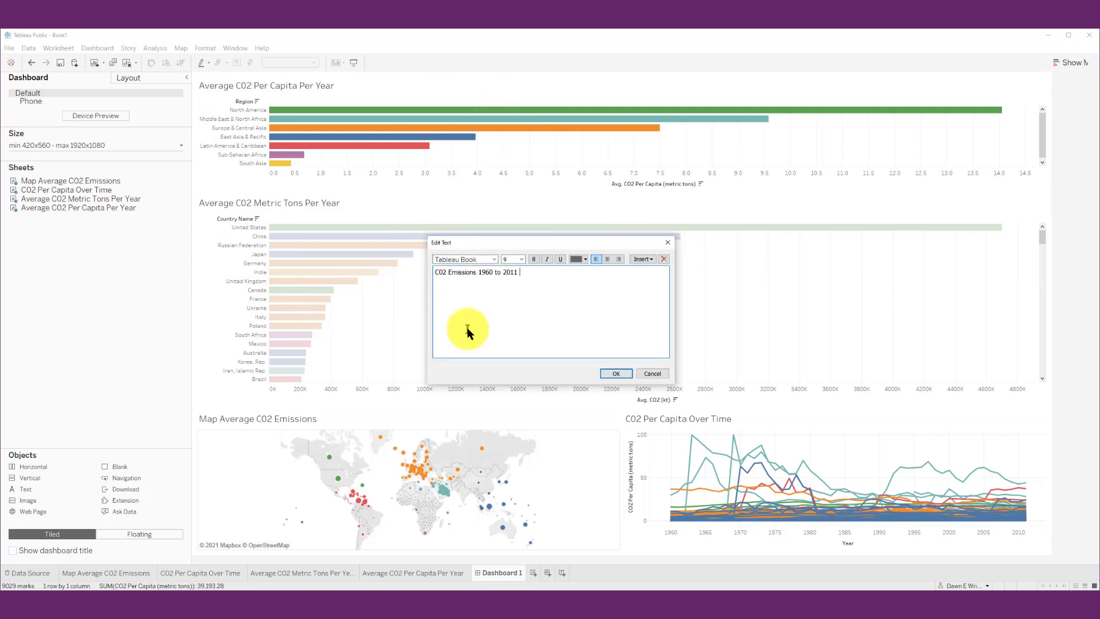
left_click_drag(510, 270, 430, 270)
left_click(522, 259)
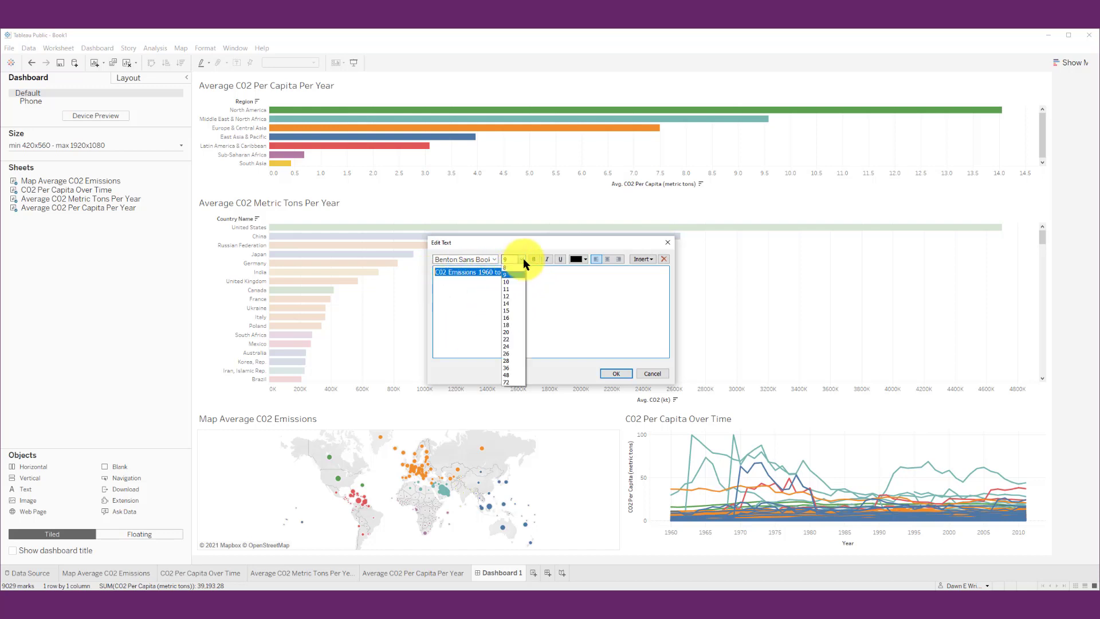
left_click(519, 325)
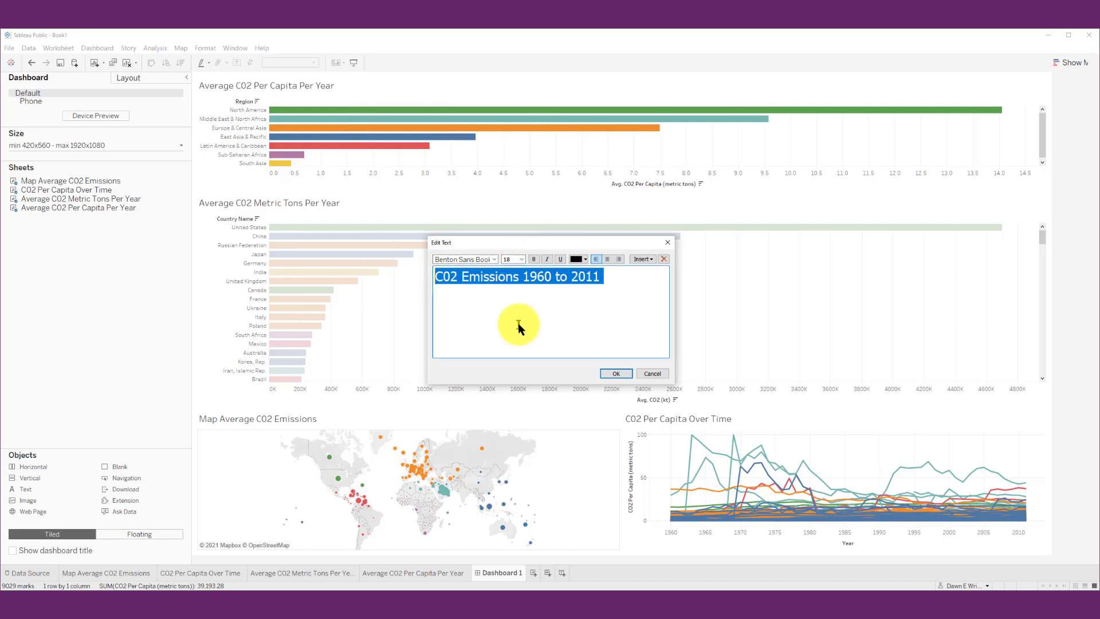
left_click(534, 259)
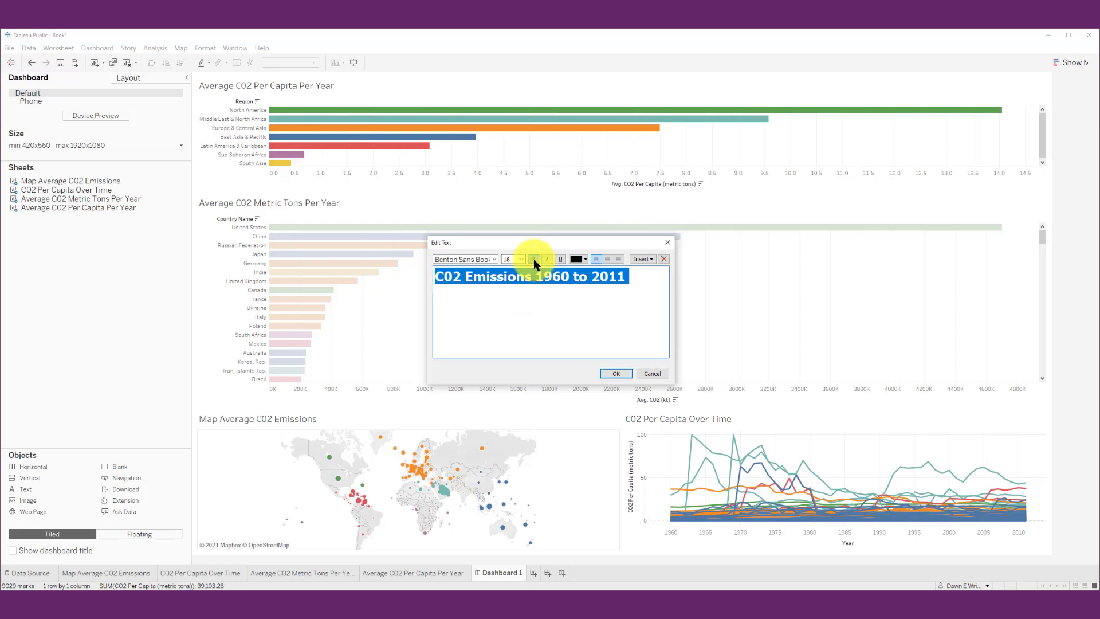
left_click(617, 373)
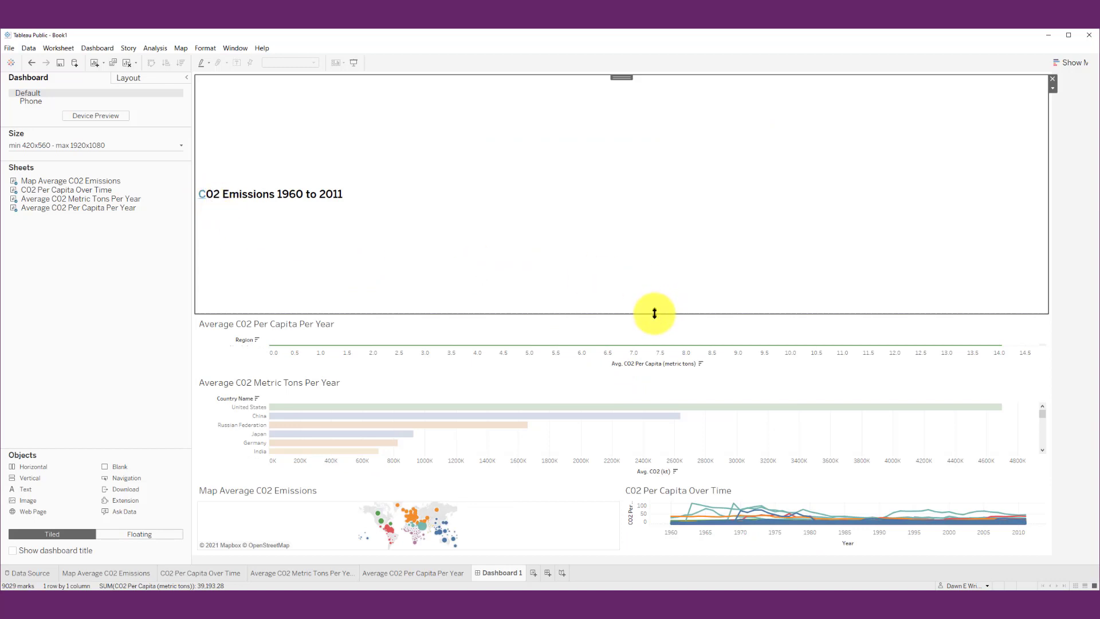
left_click_drag(655, 314, 634, 102)
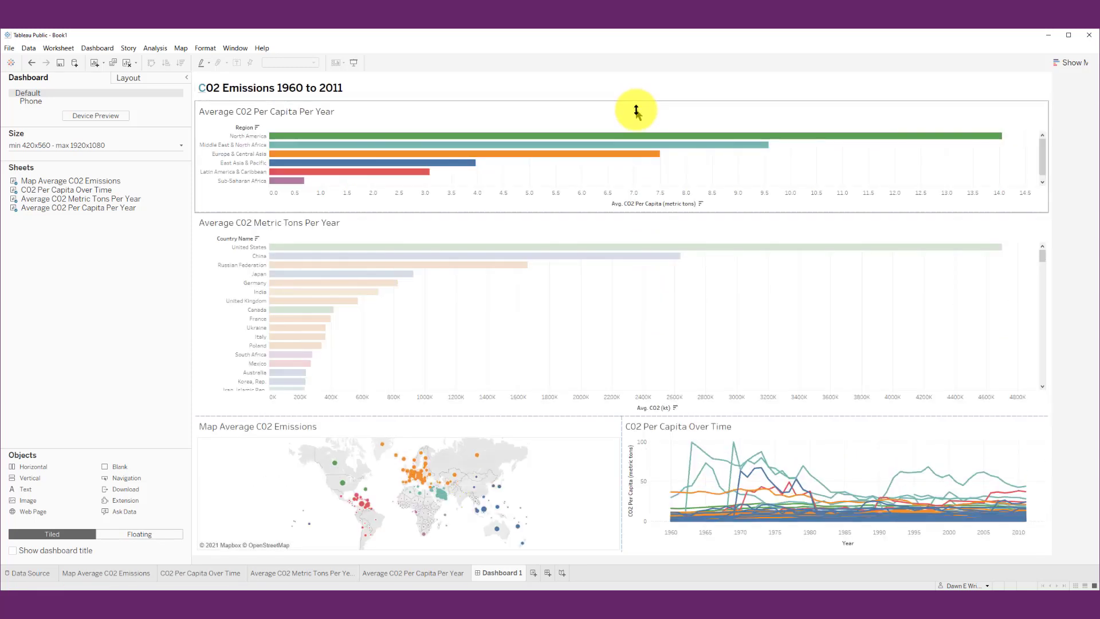